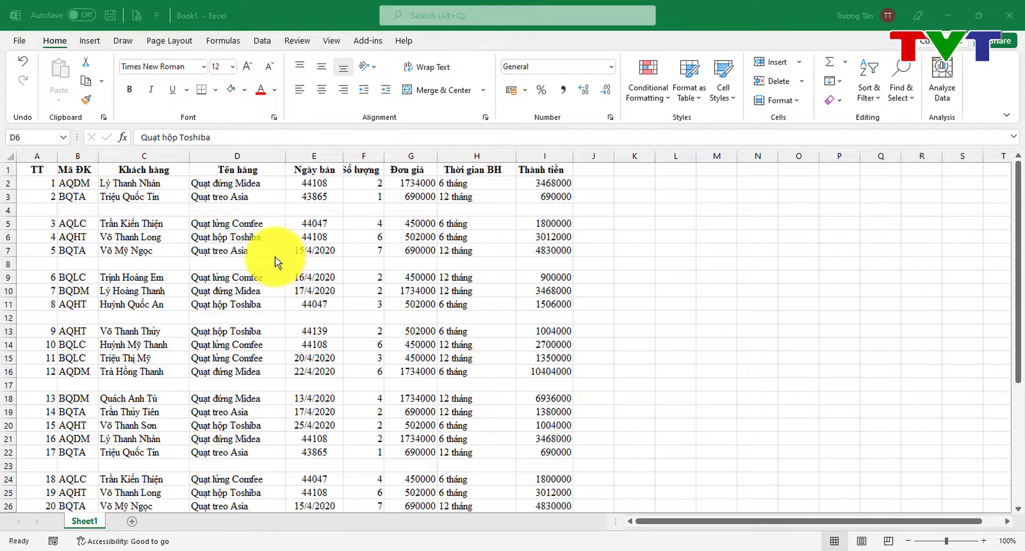
Inspect the empty cells in blank rows 4 and 8 of the sales table
left_click(143, 209)
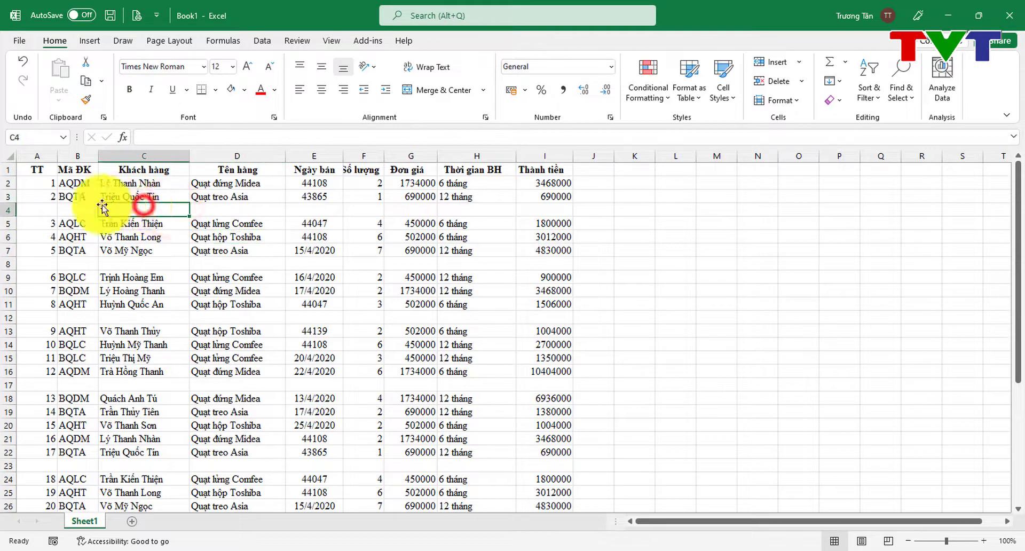
left_click(139, 264)
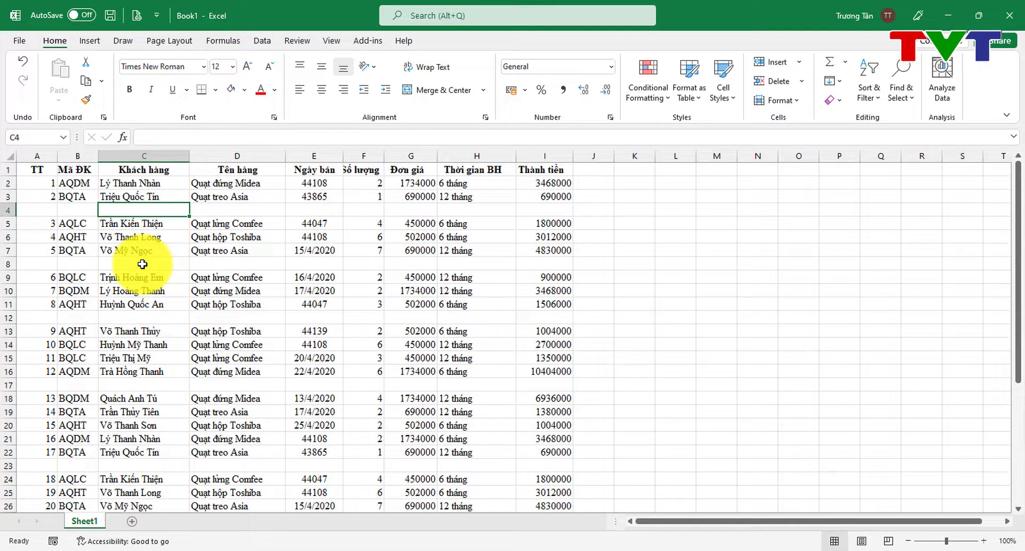
left_click(143, 264)
scroll(142, 263, "down", 4)
scroll(142, 264, "down", 2)
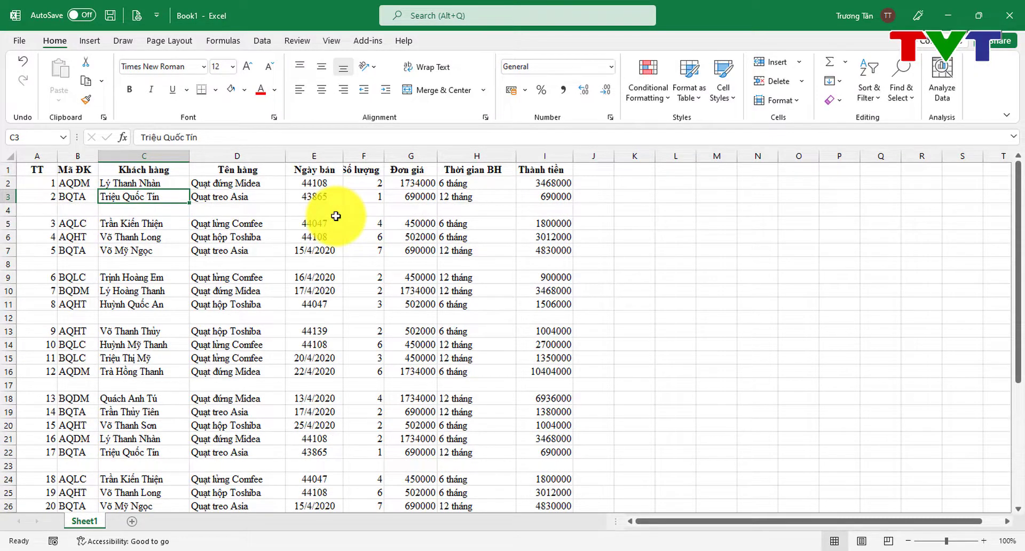
Select every blank cell in the table using Go To Special > Blanks (Ctrl+G)
key("ctrl+g")
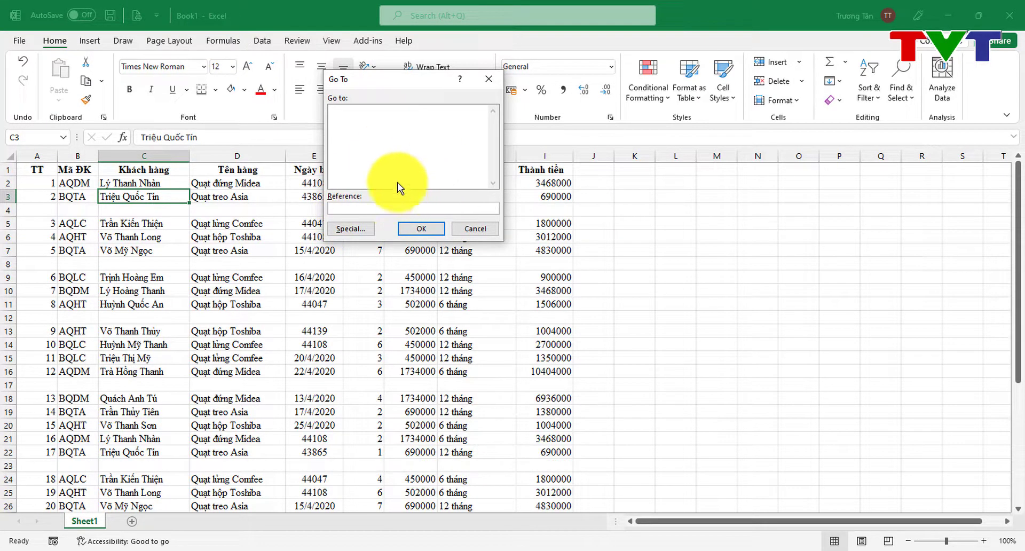
left_click(359, 232)
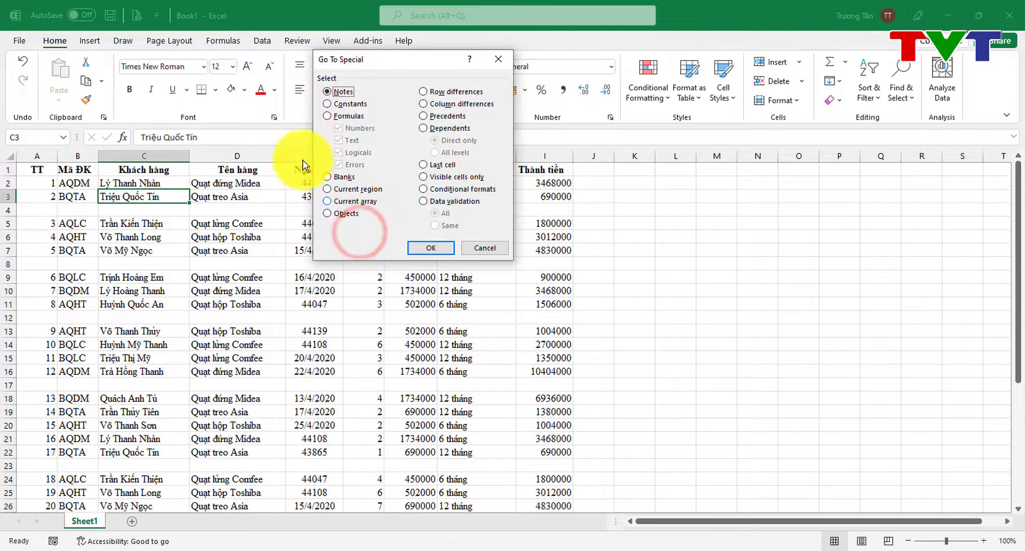
left_click(327, 176)
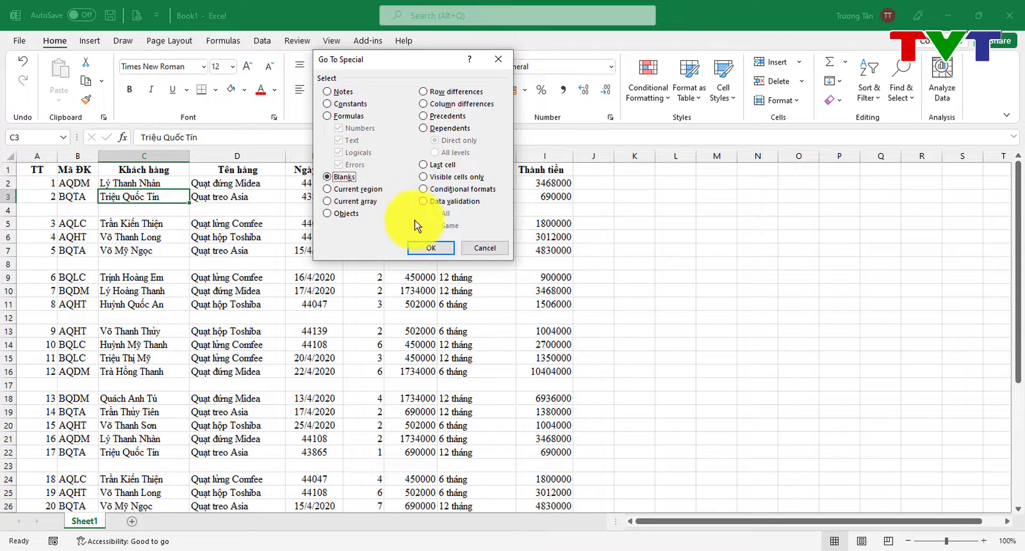
left_click(424, 248)
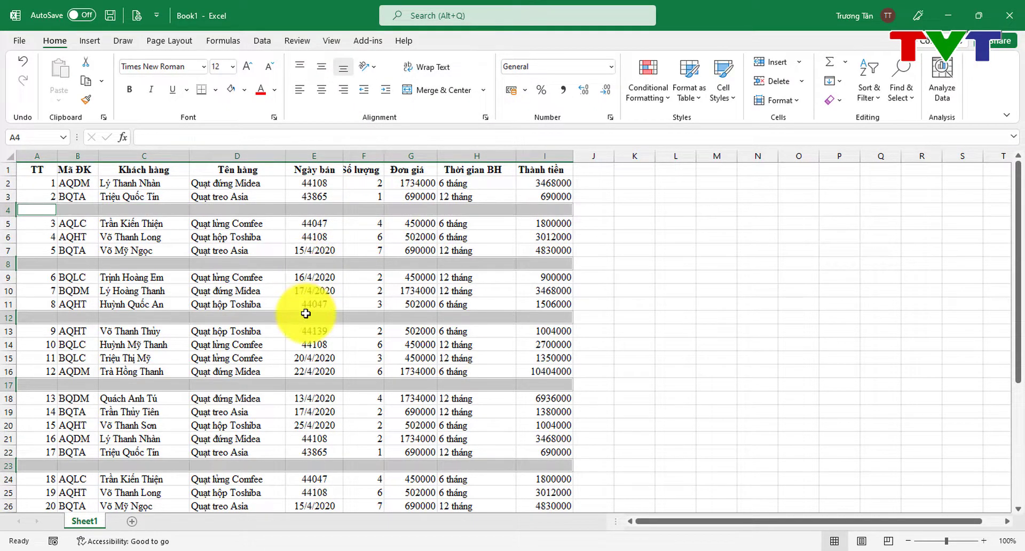
Delete the selected blank rows as whole sheet rows, then deselect by clicking cell F4
scroll(305, 313, "down", 3)
scroll(306, 313, "down", 1)
scroll(306, 313, "down", 2)
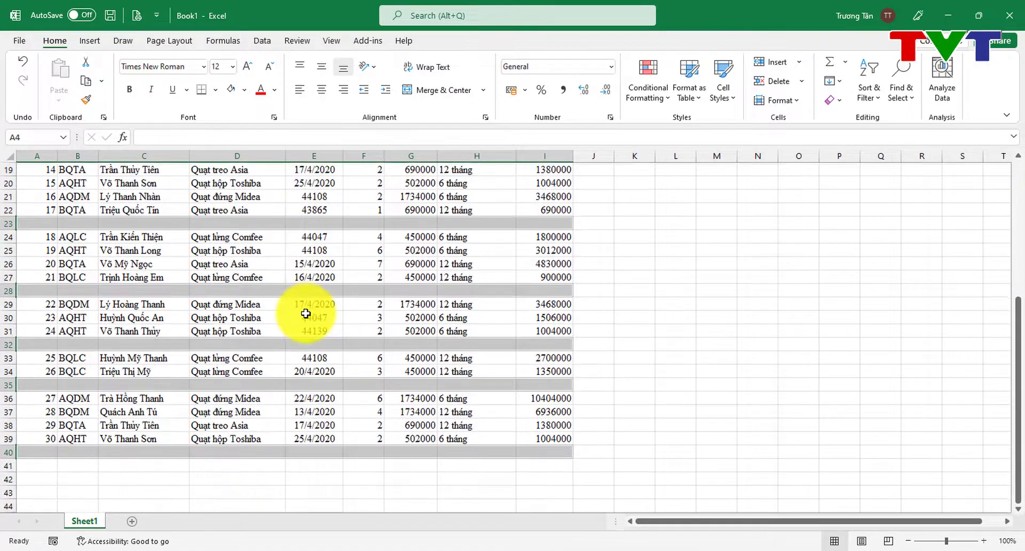
scroll(305, 313, "up", 2)
scroll(305, 313, "up", 4)
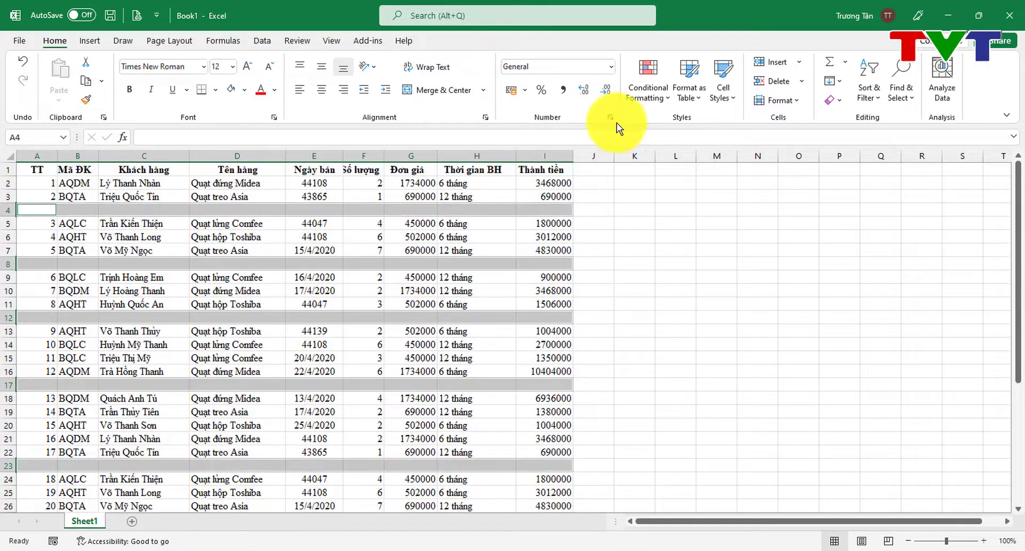
left_click(803, 80)
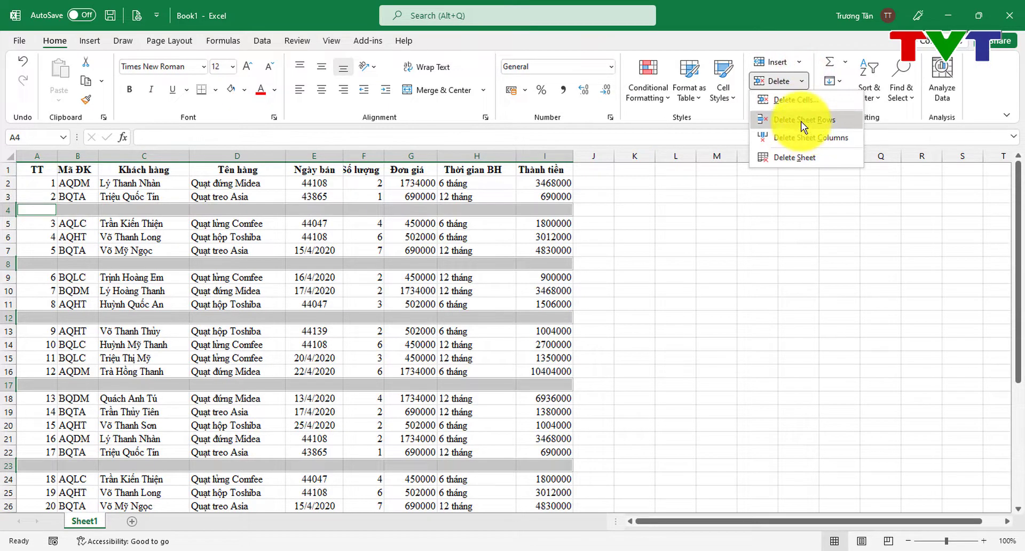
left_click(801, 121)
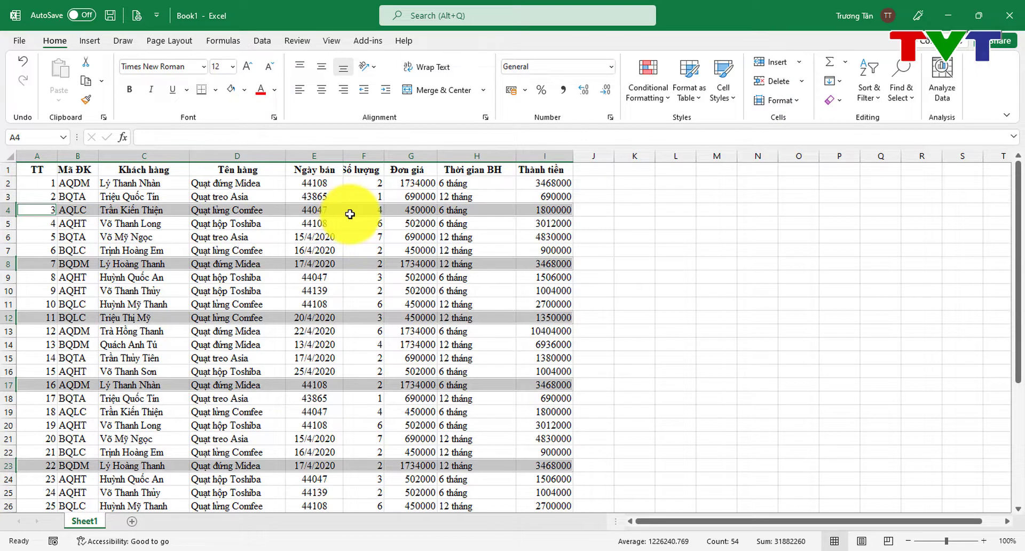
left_click(350, 214)
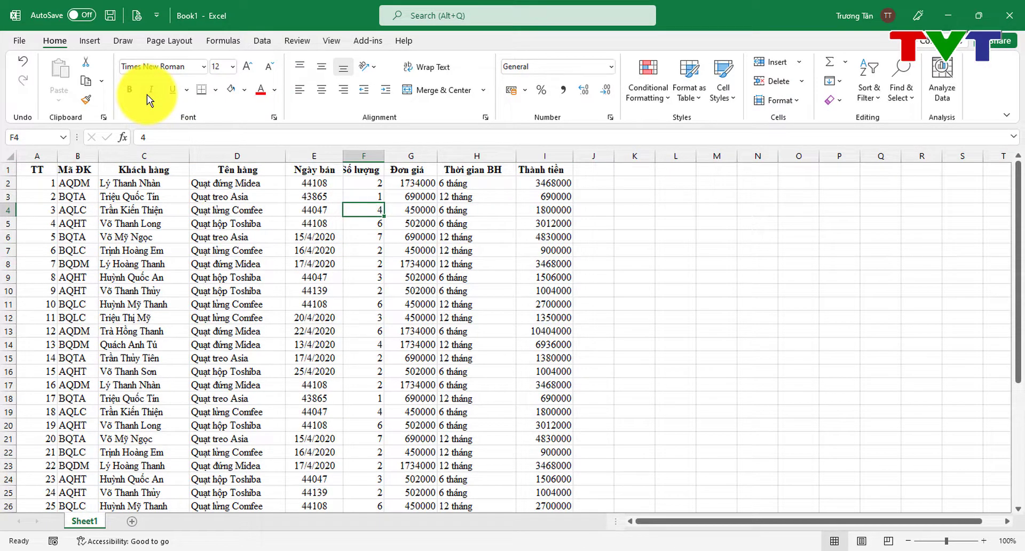
Undo the deletion to restore the blank rows and auto-fit the Số lượng column width
left_click(24, 59)
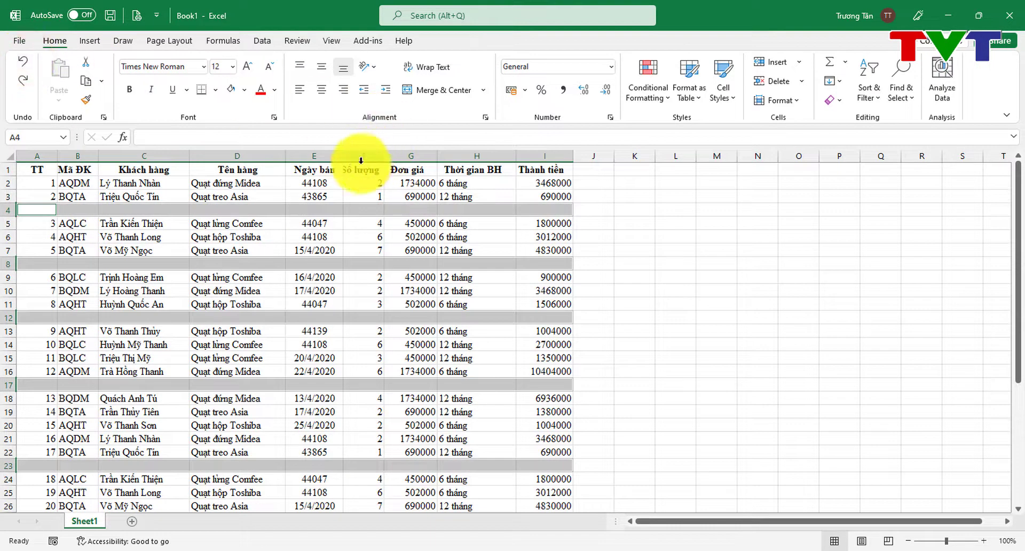
left_click(328, 183)
double_click(384, 156)
left_click(382, 196)
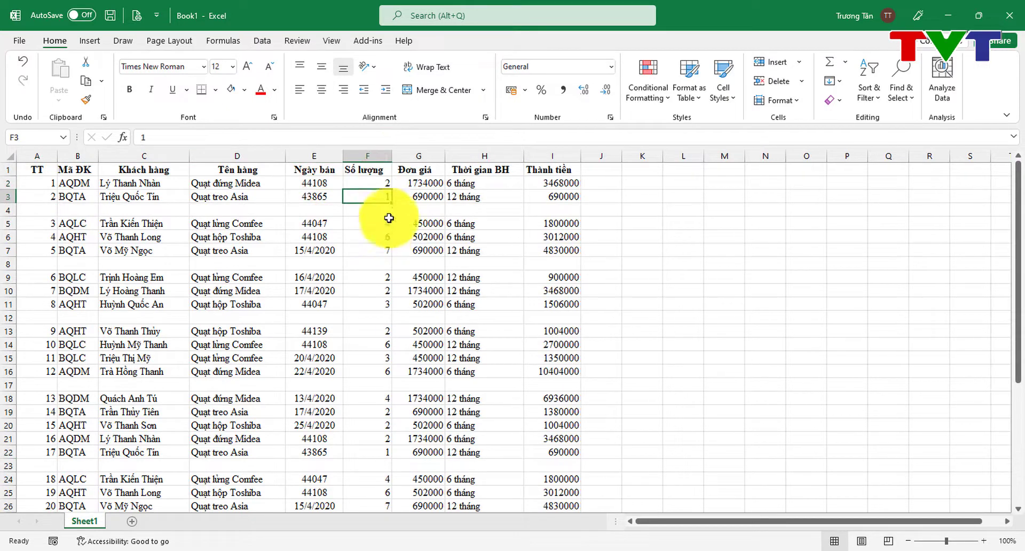
left_click(408, 196)
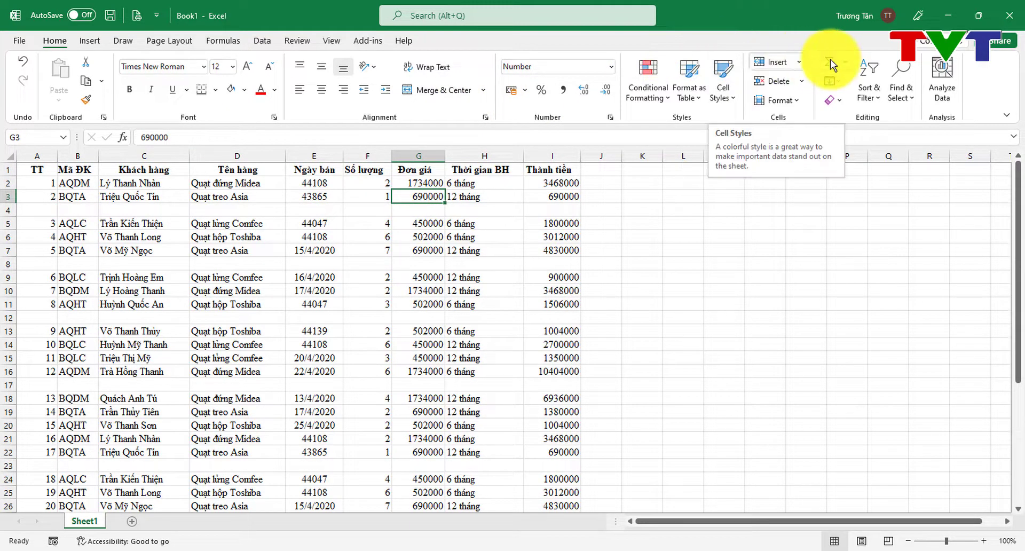
Reselect all blank cells via Find & Select > Go To Special > Blanks
left_click(908, 92)
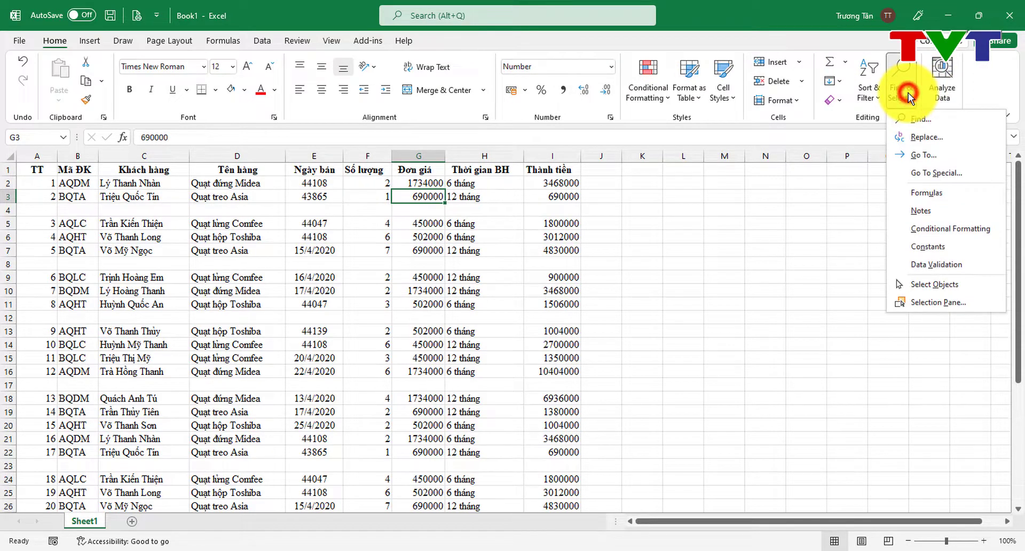
left_click(938, 177)
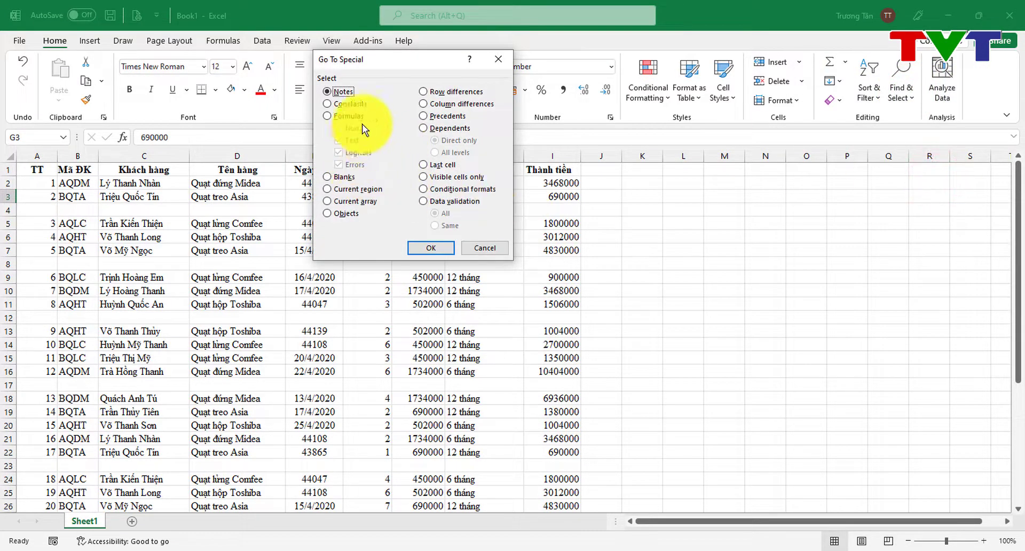
left_click(329, 173)
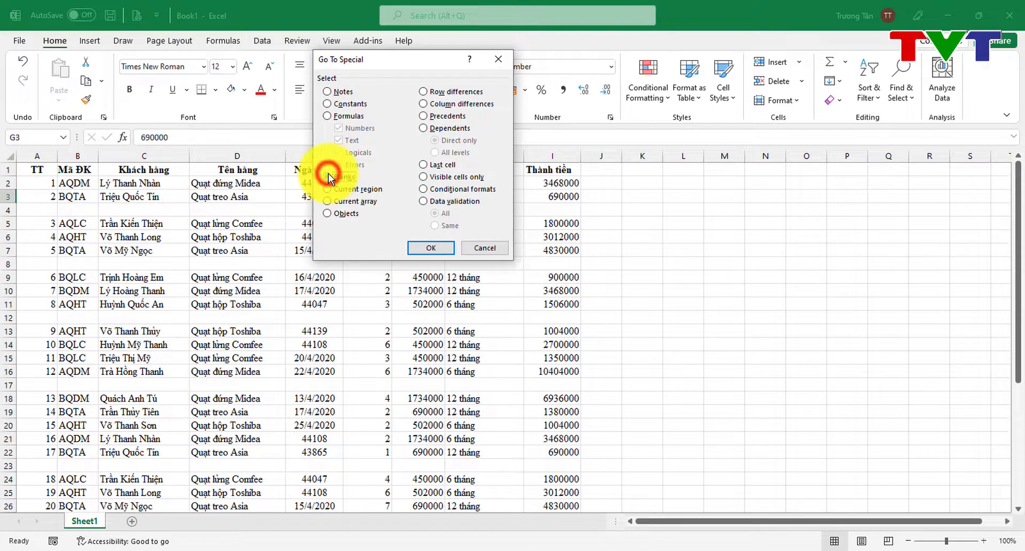
left_click(429, 246)
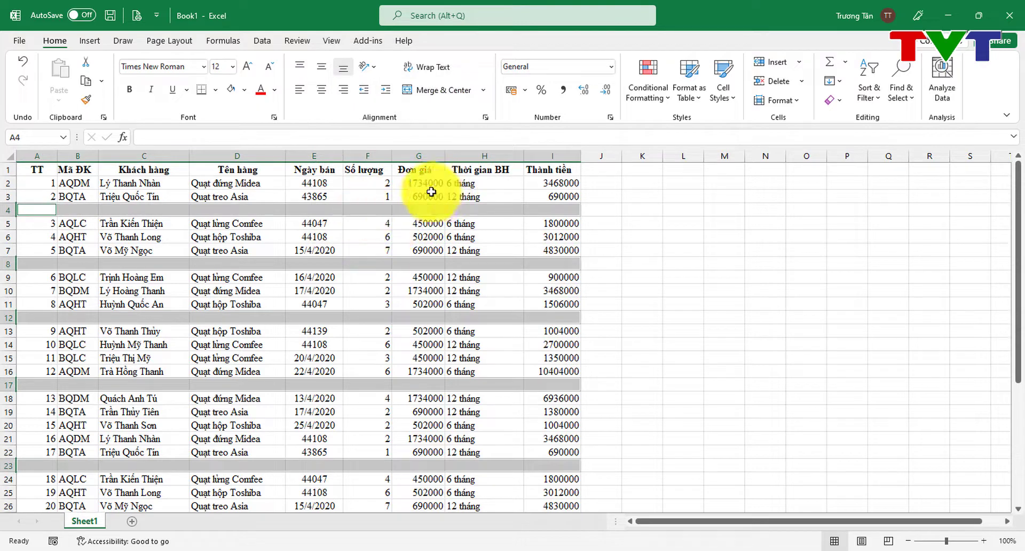
left_click(801, 79)
left_click(789, 120)
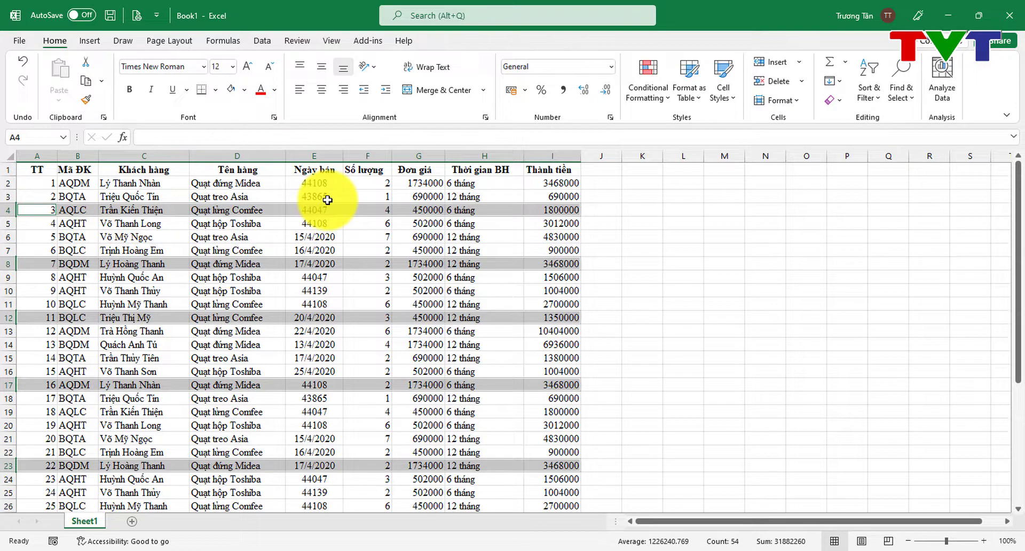
left_click(27, 63)
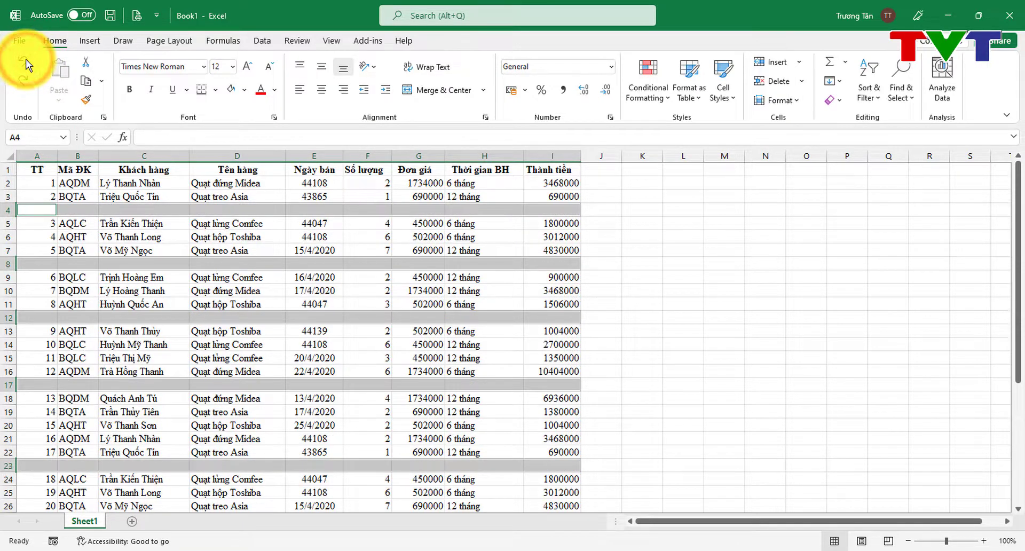
left_click(903, 98)
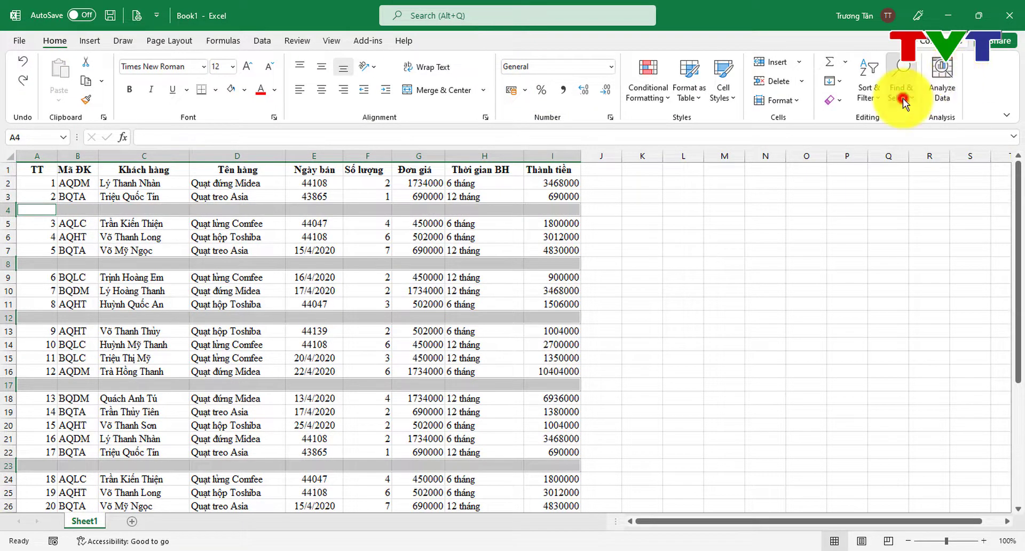
left_click(356, 188)
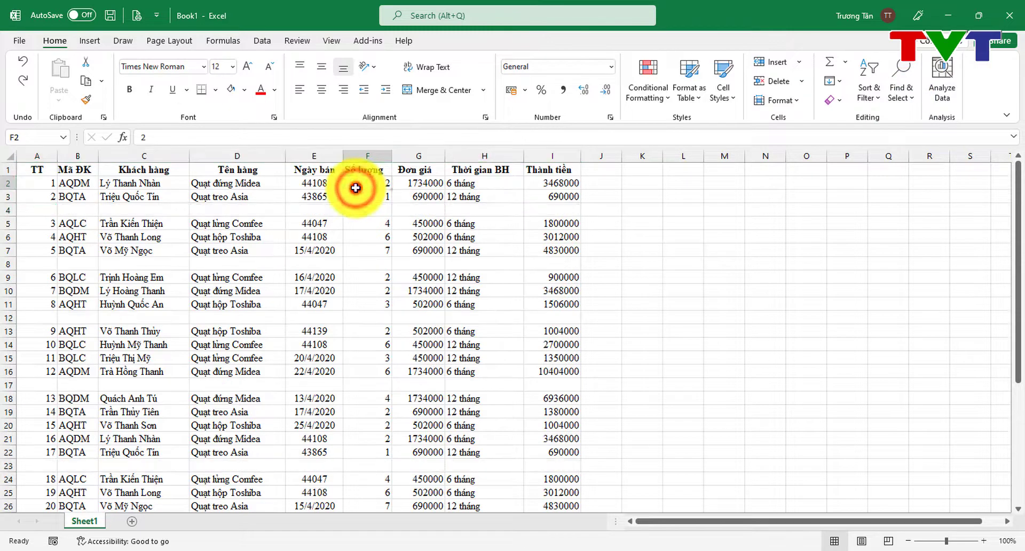
left_click(905, 98)
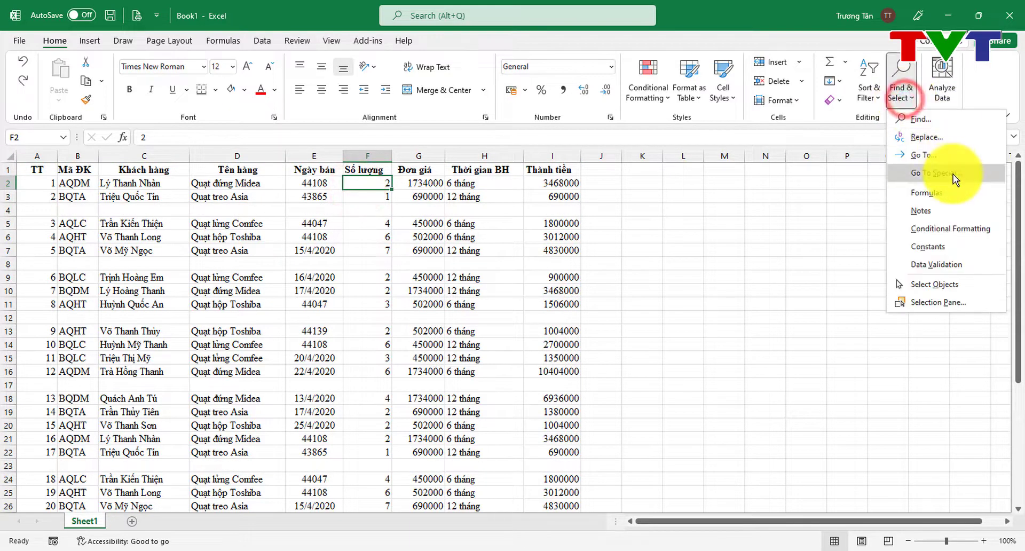
left_click(953, 172)
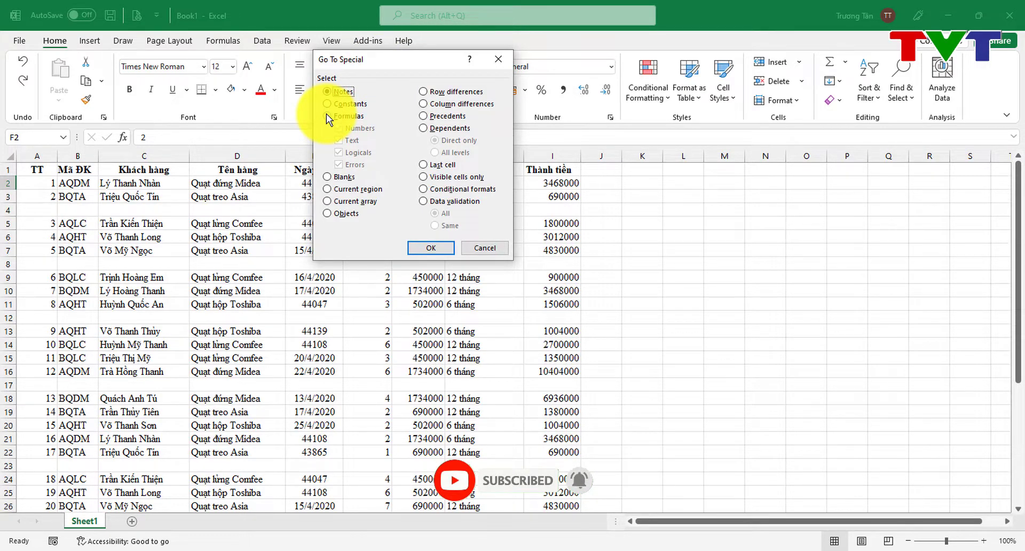
left_click(326, 116)
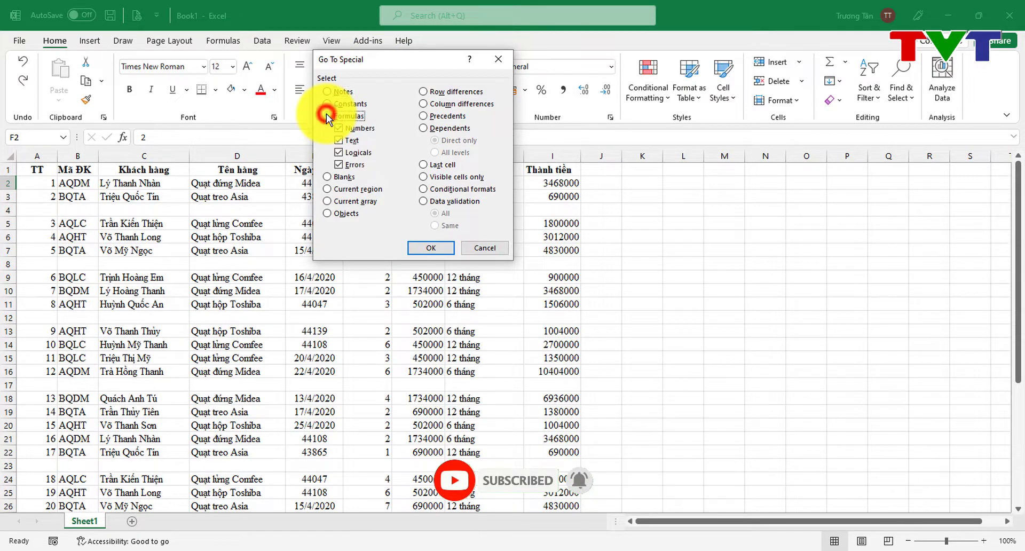
left_click(339, 140)
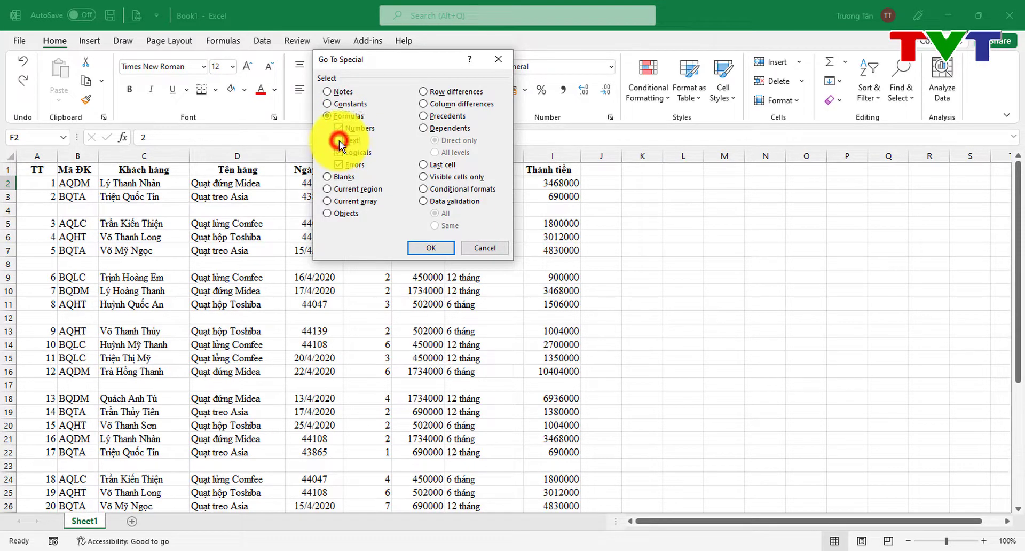
left_click(340, 153)
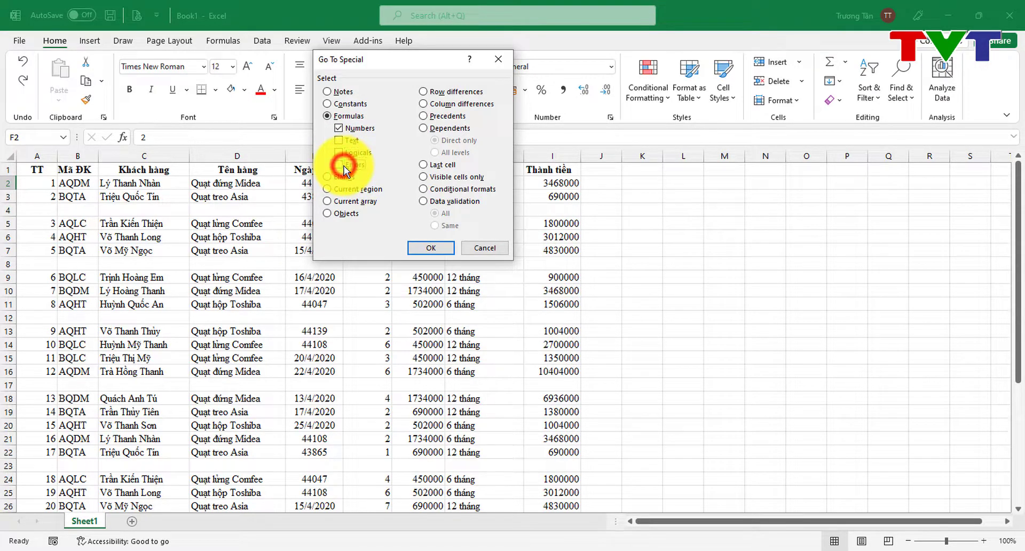
left_click(344, 165)
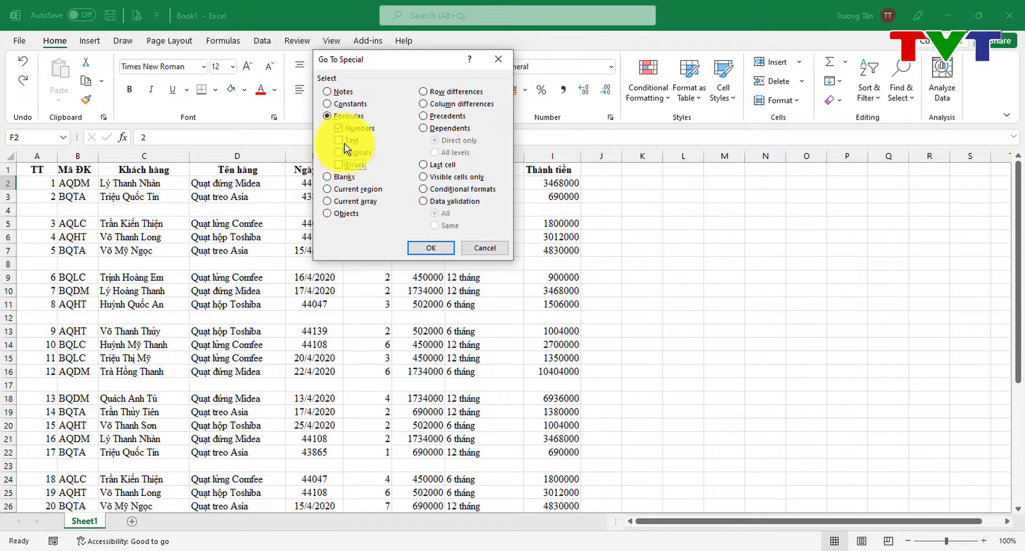
left_click(342, 141)
left_click(429, 243)
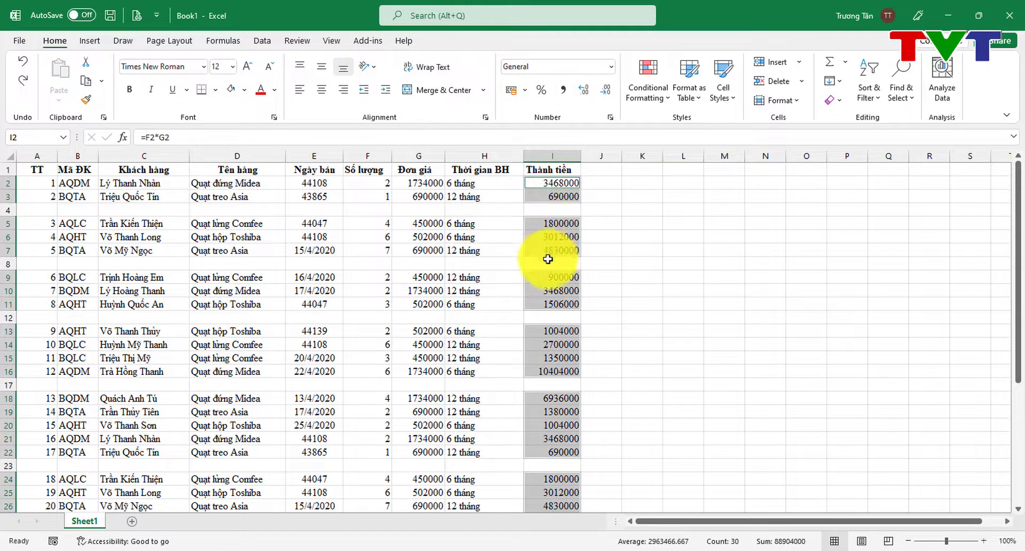
scroll(553, 332, "down", 3)
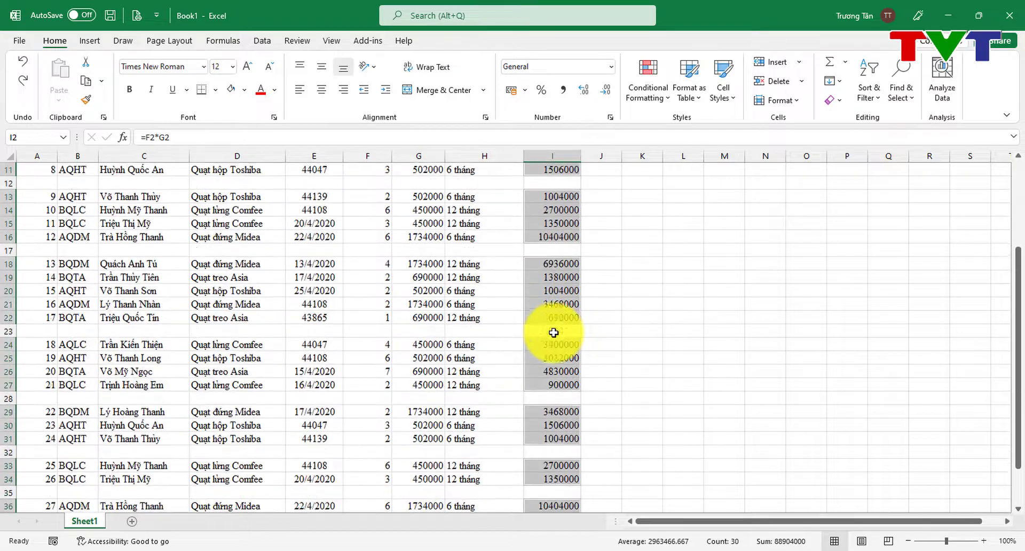
scroll(554, 333, "down", 1)
scroll(554, 332, "up", 1)
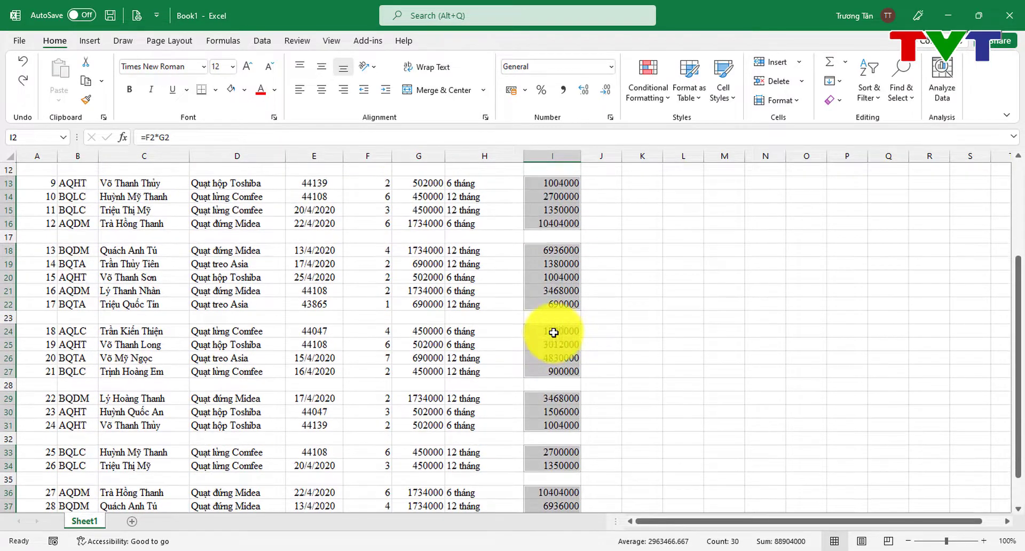
scroll(554, 332, "up", 1)
scroll(553, 332, "up", 3)
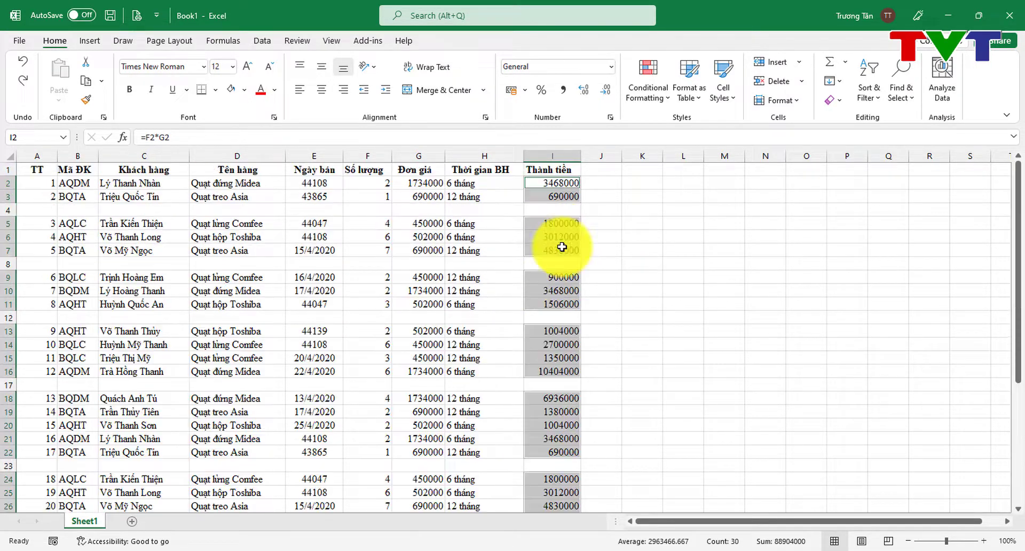
left_click(564, 186)
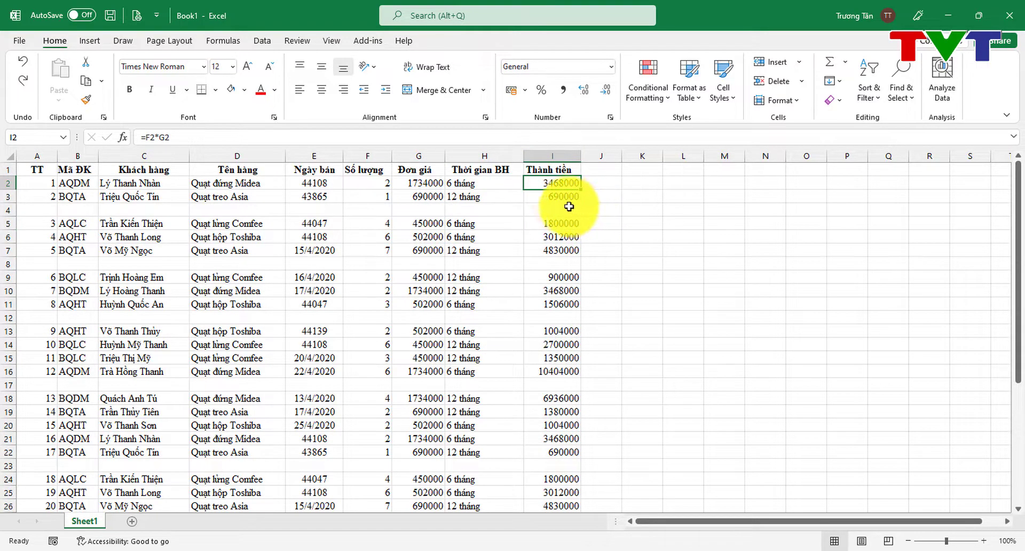
left_click(553, 194)
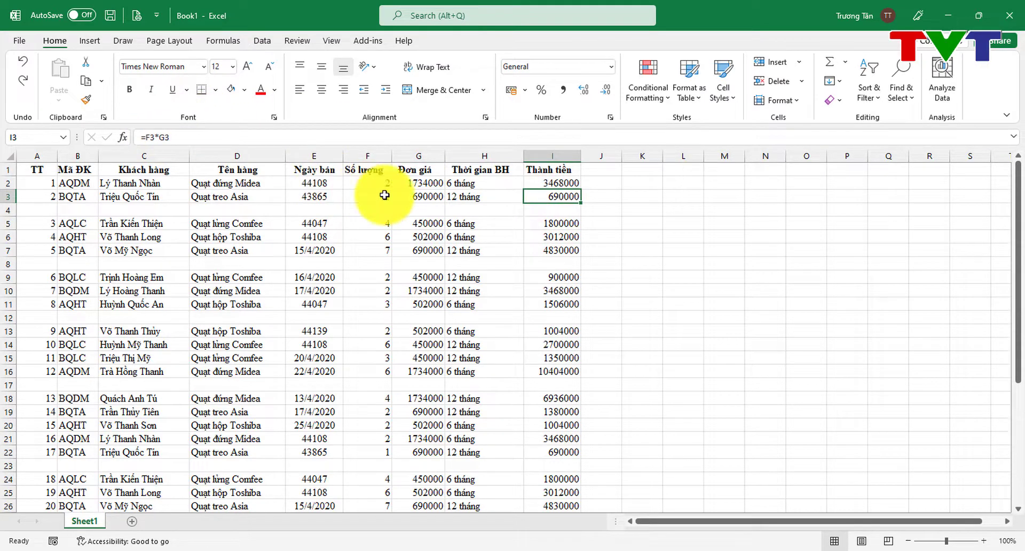
left_click(554, 183)
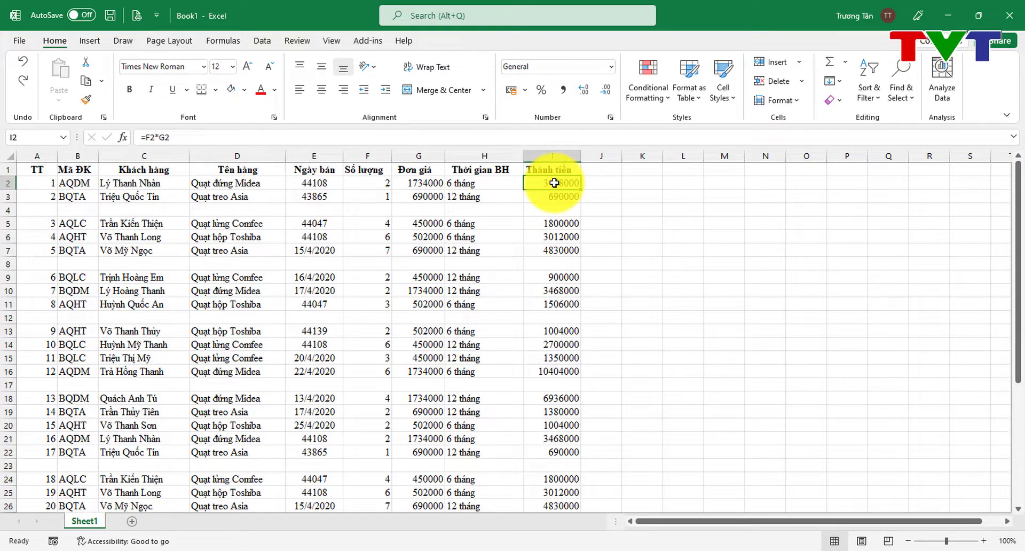
left_click(487, 183)
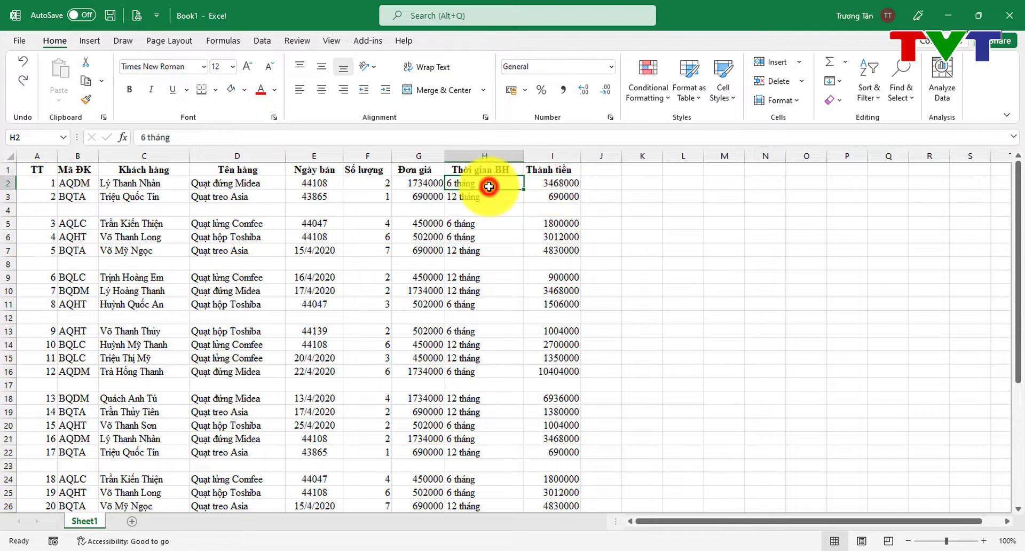
left_click(36, 168)
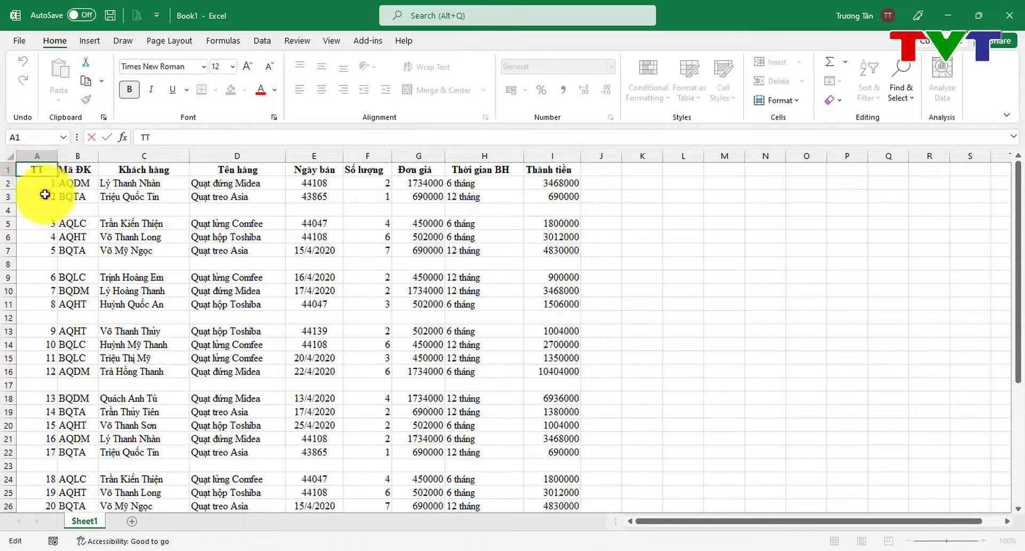
Select the table from A1 down to row 39 and turn on Filter from the Data tab
left_click_drag(36, 167, 67, 185)
mouse_move(211, 265)
left_mouse_down()
mouse_move(583, 516)
mouse_move(578, 484)
left_mouse_up()
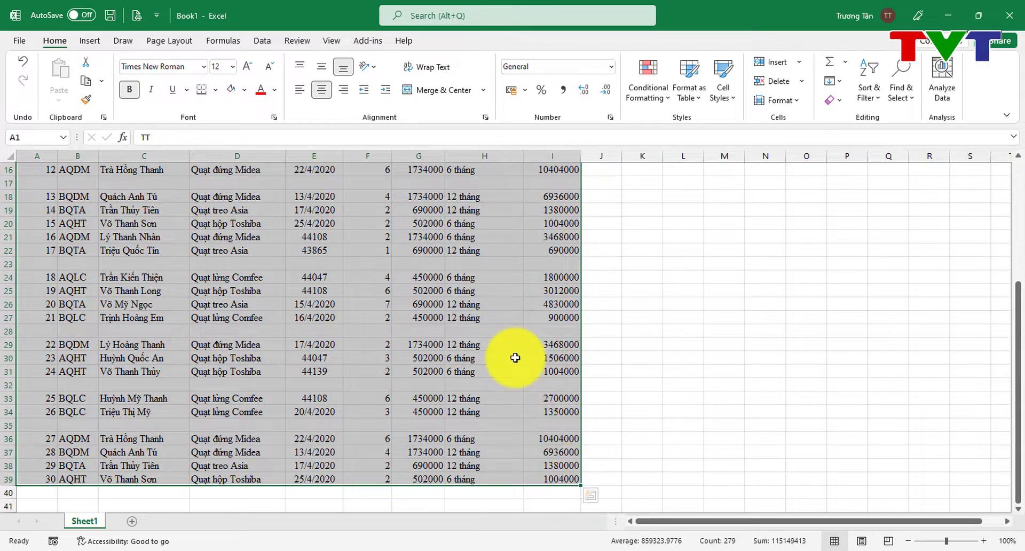
scroll(515, 353, "up", 5)
left_click(55, 41)
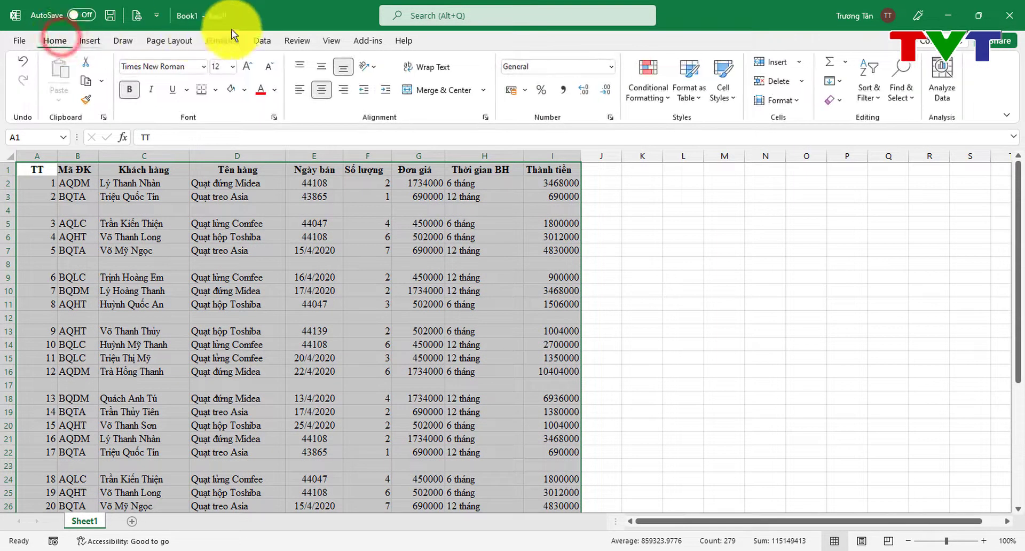
left_click(270, 40)
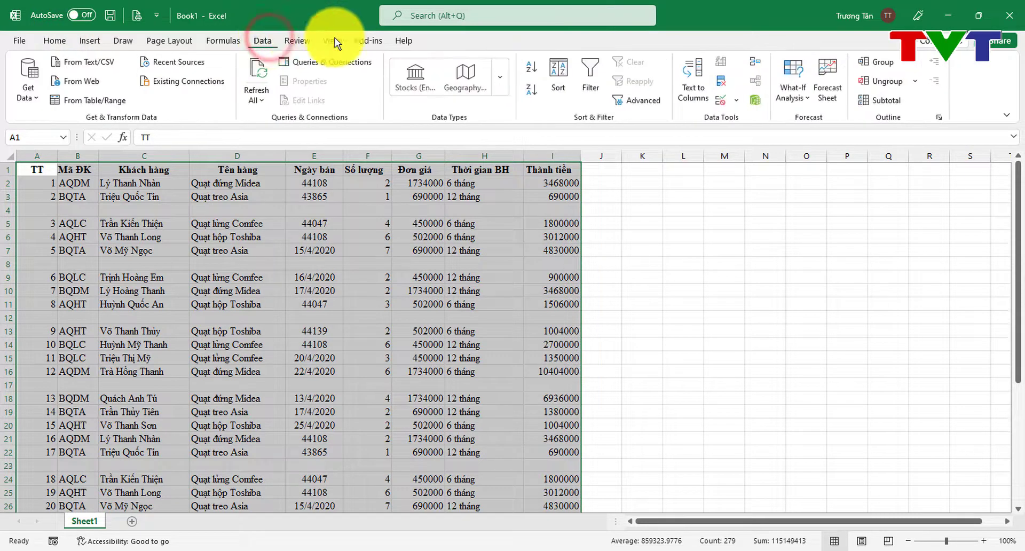
left_click(580, 87)
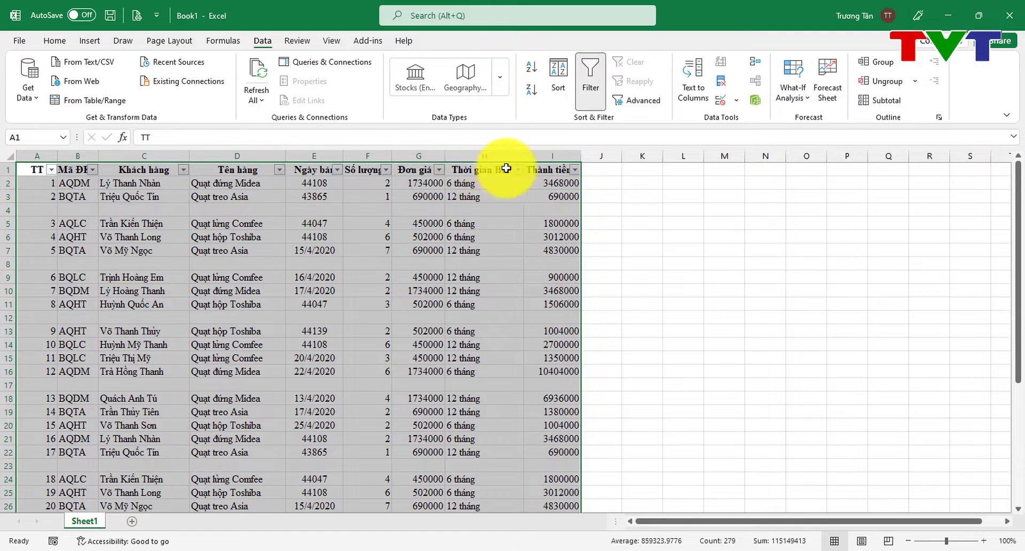
Look through the Thành tiền and Thời gian BH filter lists, closing both without applying
left_click(575, 170)
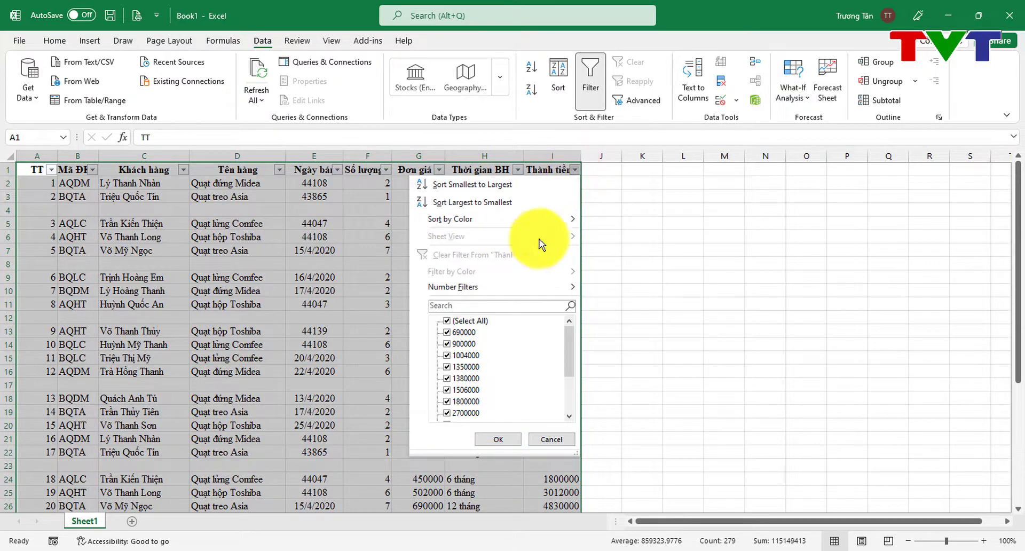
left_click(543, 438)
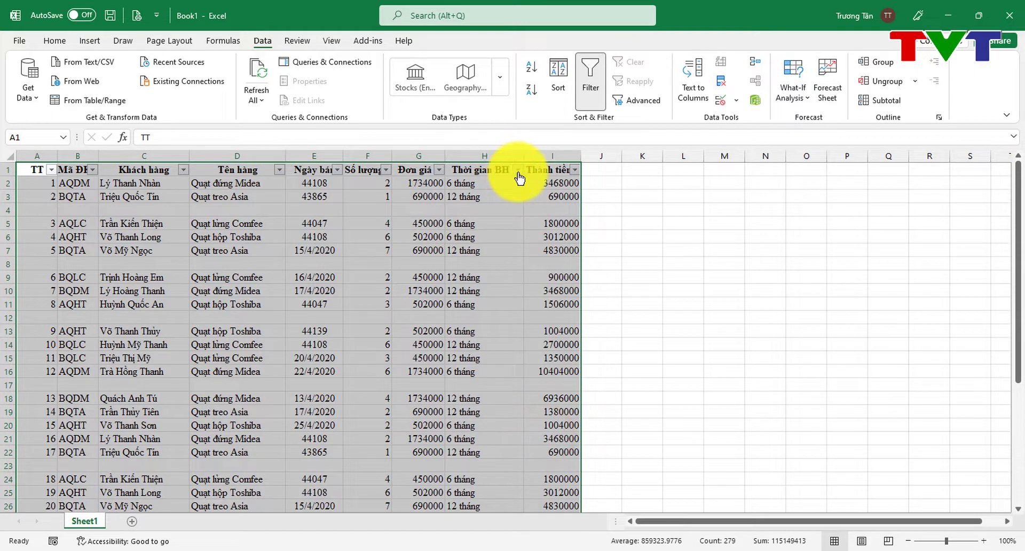
left_click(517, 169)
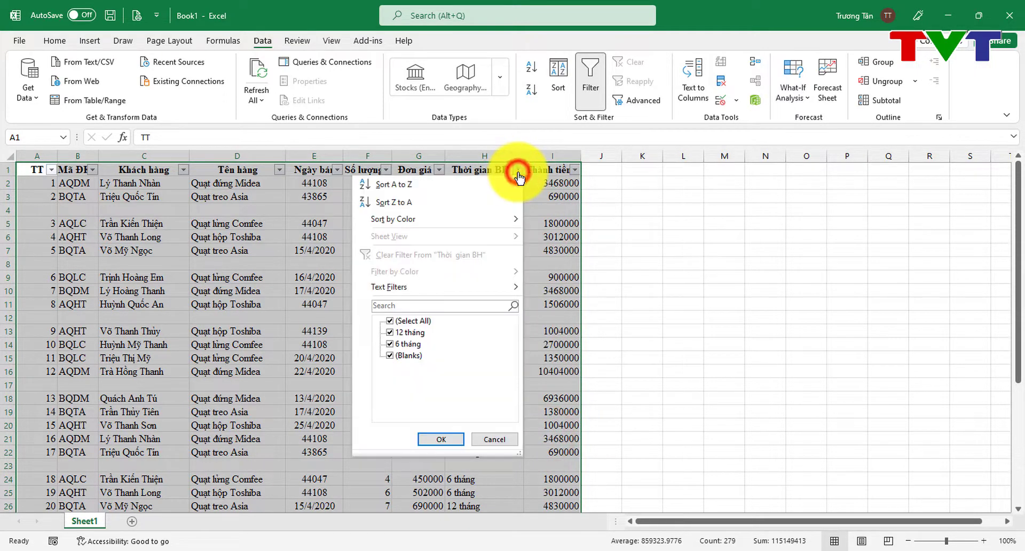
left_click(390, 332)
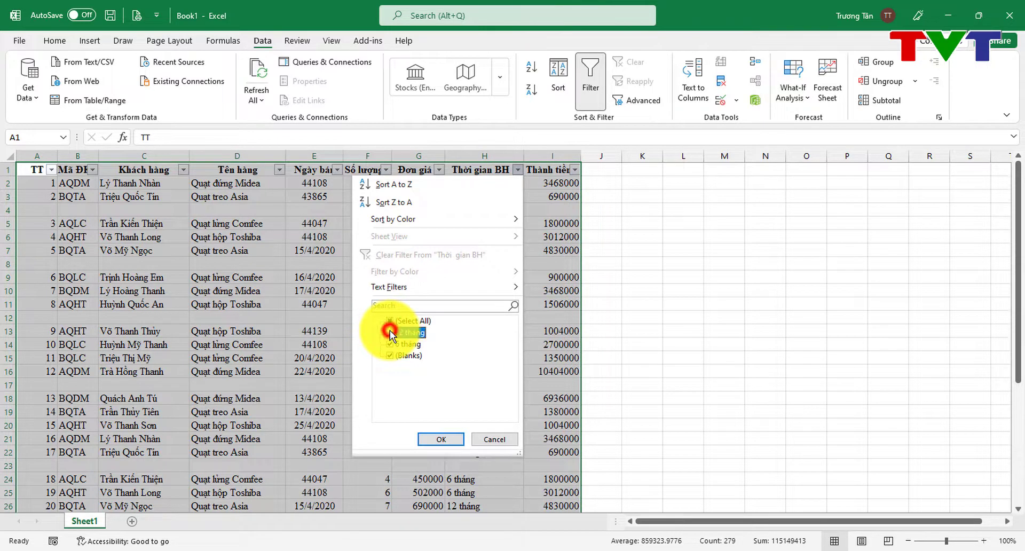
left_click(391, 344)
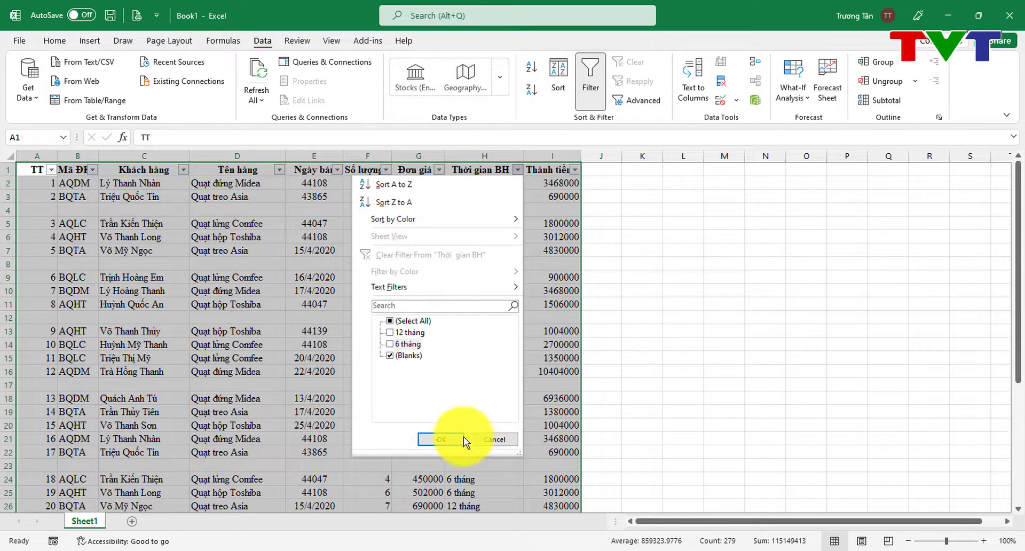
left_click(485, 438)
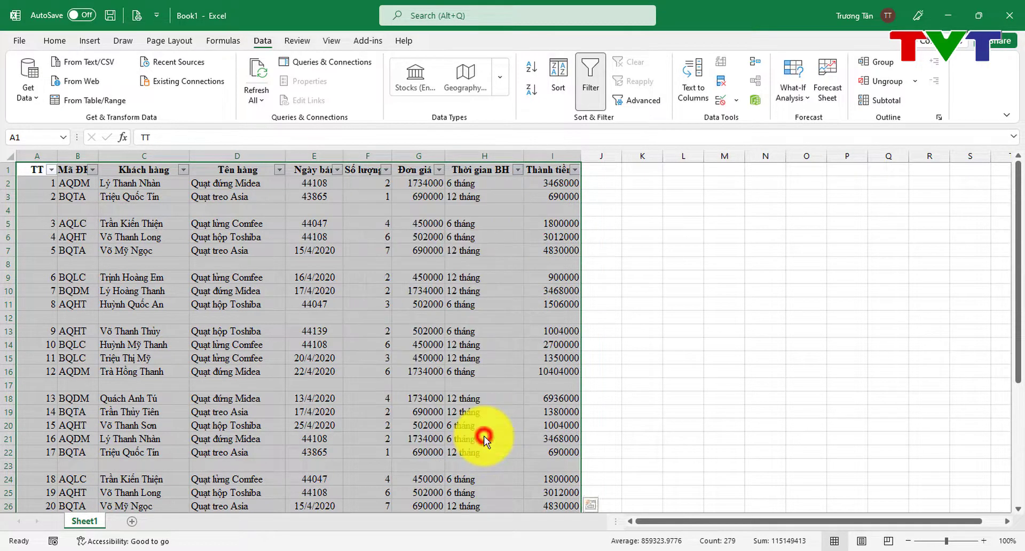
Filter the Số lượng column to show only (Blanks)
left_click(387, 170)
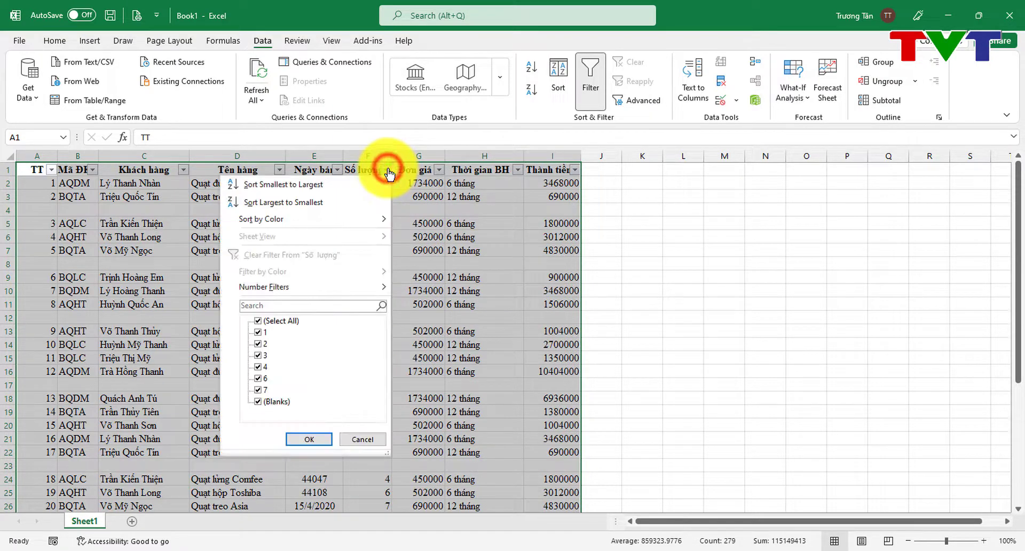
left_click(261, 321)
left_click(258, 401)
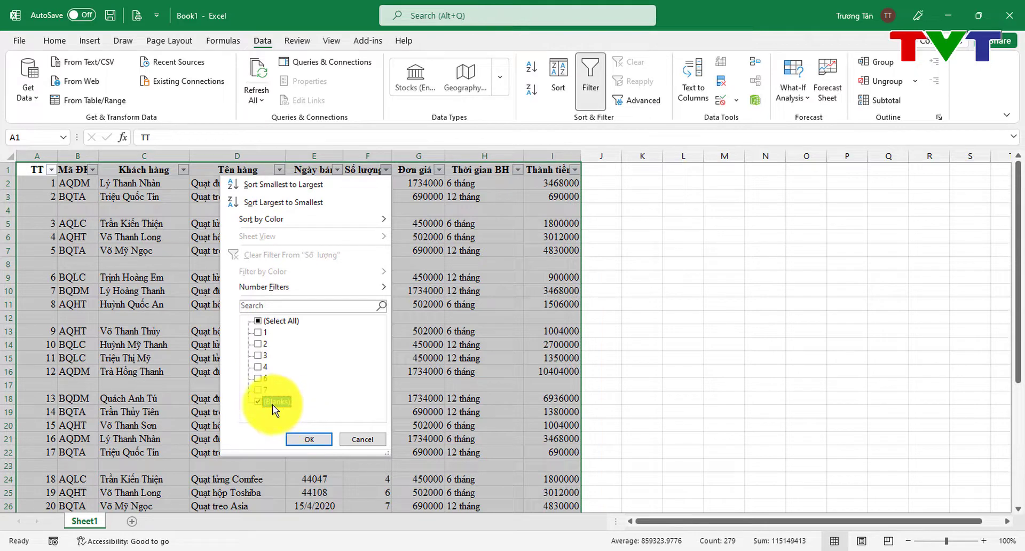
left_click(310, 439)
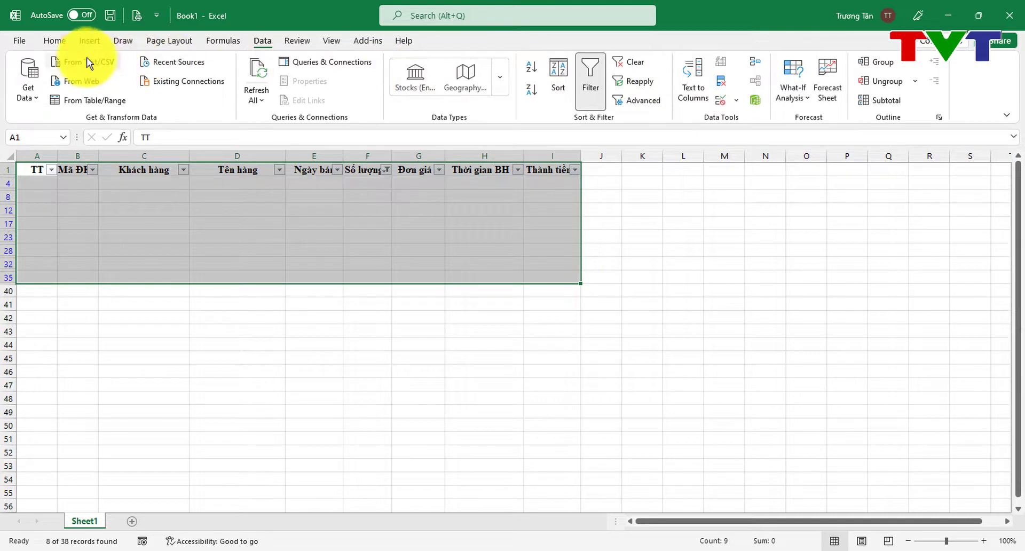
Select the visible blank rows below the header and delete them as sheet rows
left_click(54, 41)
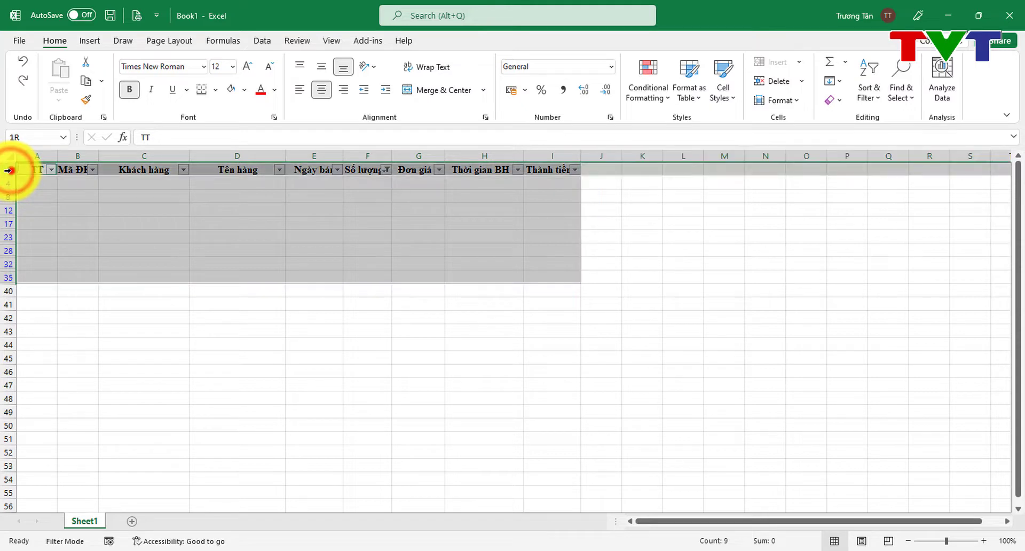
left_click(8, 170, "ctrl")
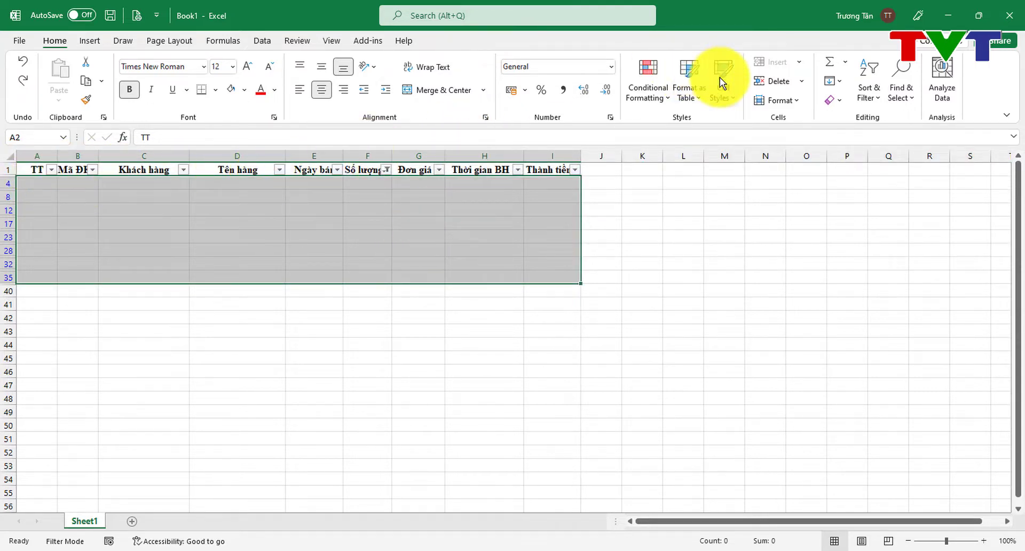
left_click(799, 84)
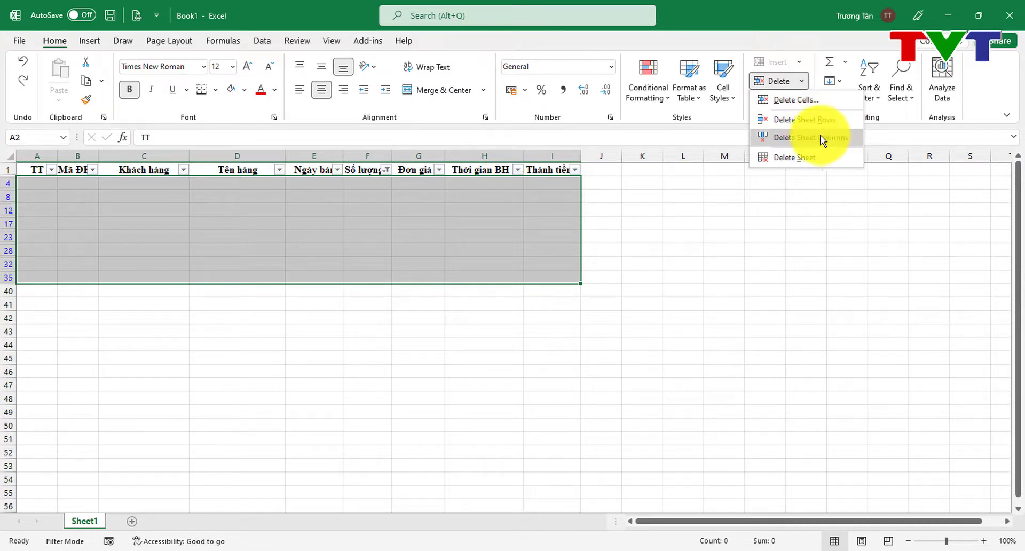
left_click(816, 124)
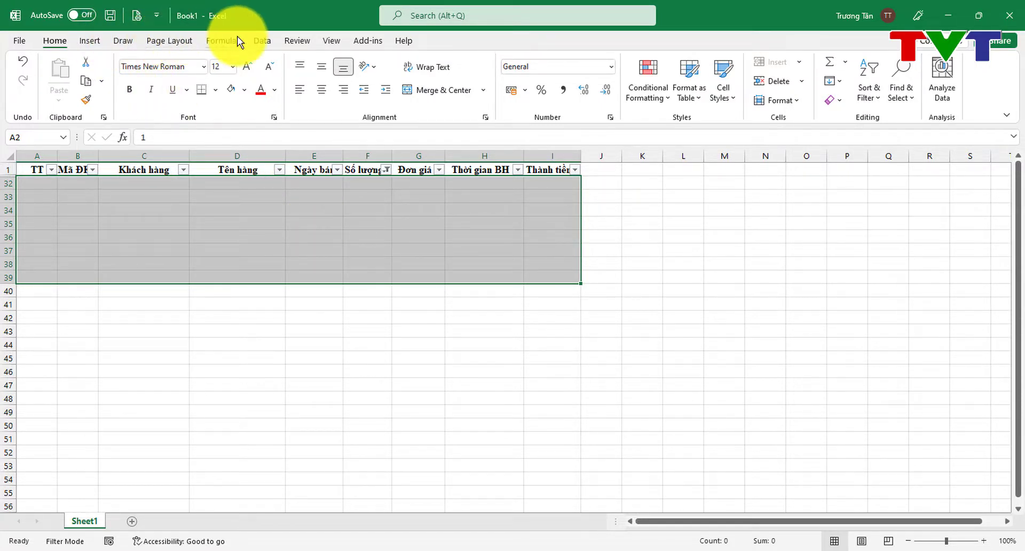
left_click(255, 38)
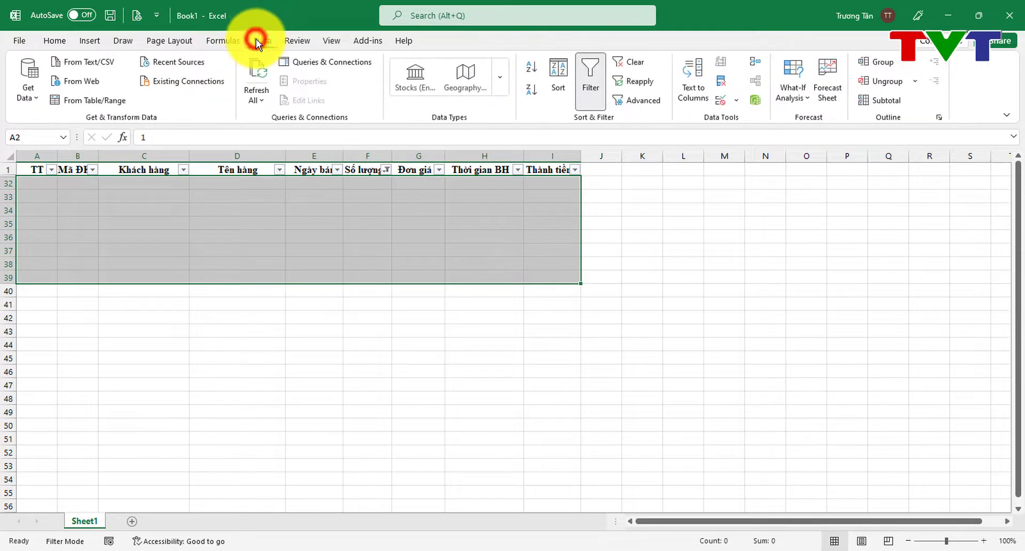
Turn off AutoFilter and confirm the orders run continuously, checking the quantity in F4
left_click(591, 84)
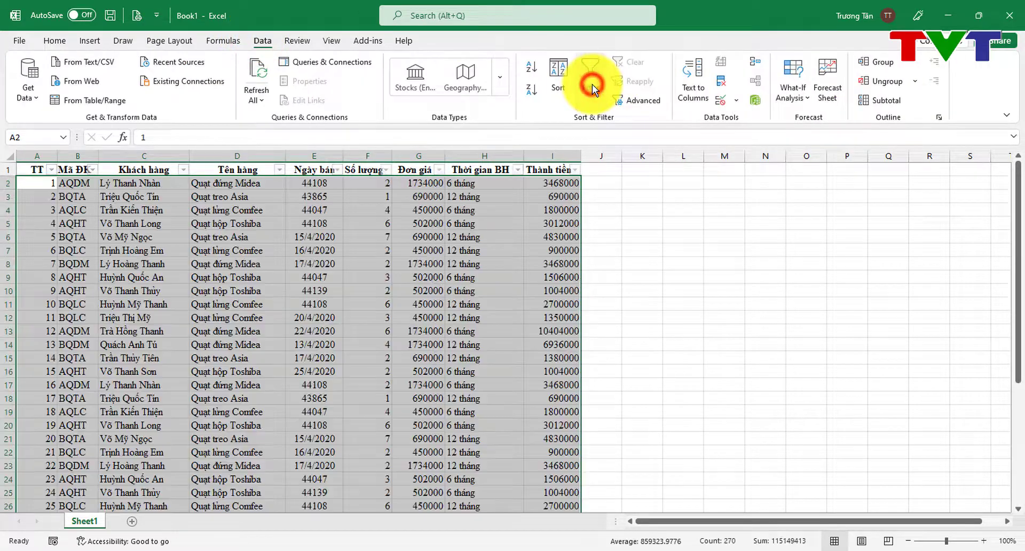
left_click(277, 299)
scroll(277, 299, "down", 3)
scroll(277, 299, "down", 1)
scroll(277, 300, "up", 4)
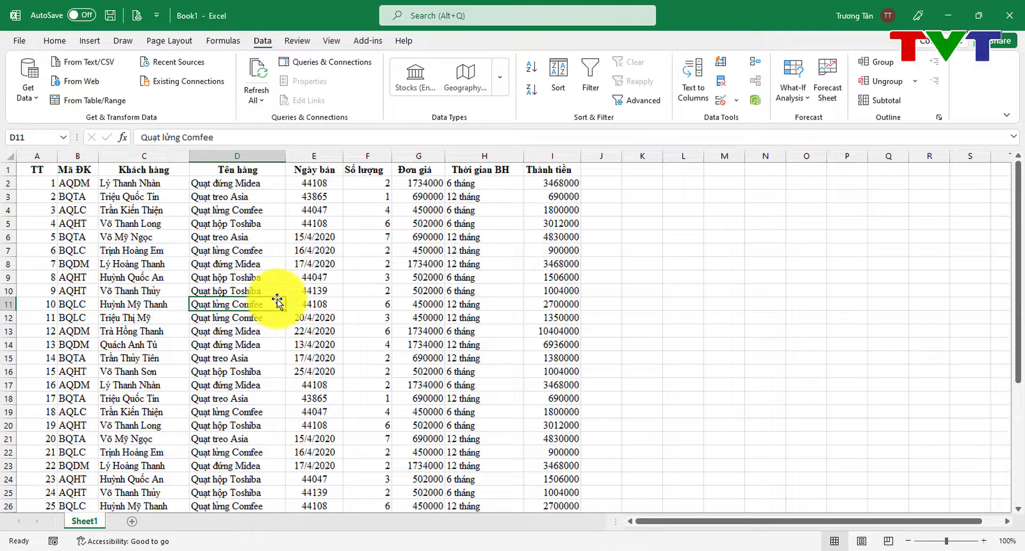
left_click(355, 213)
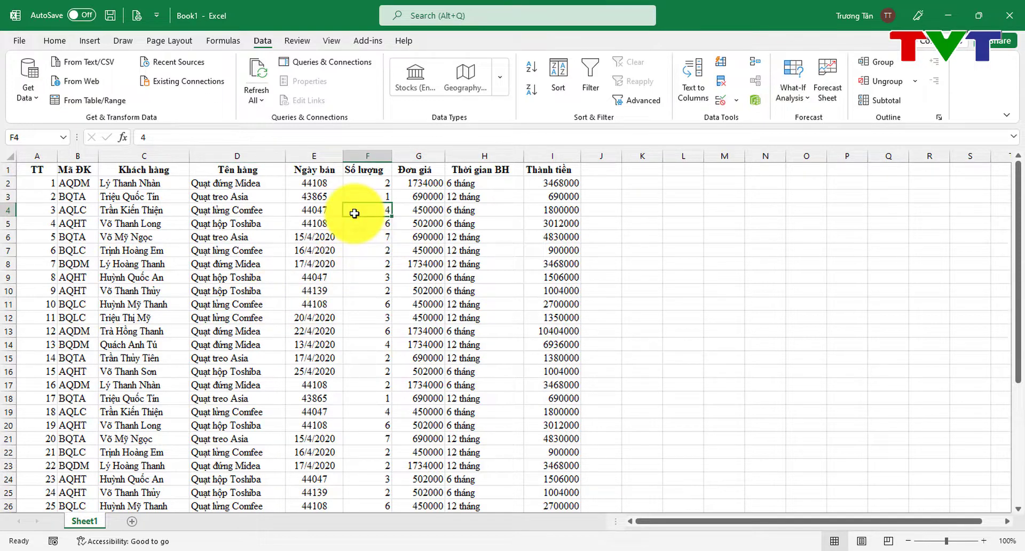